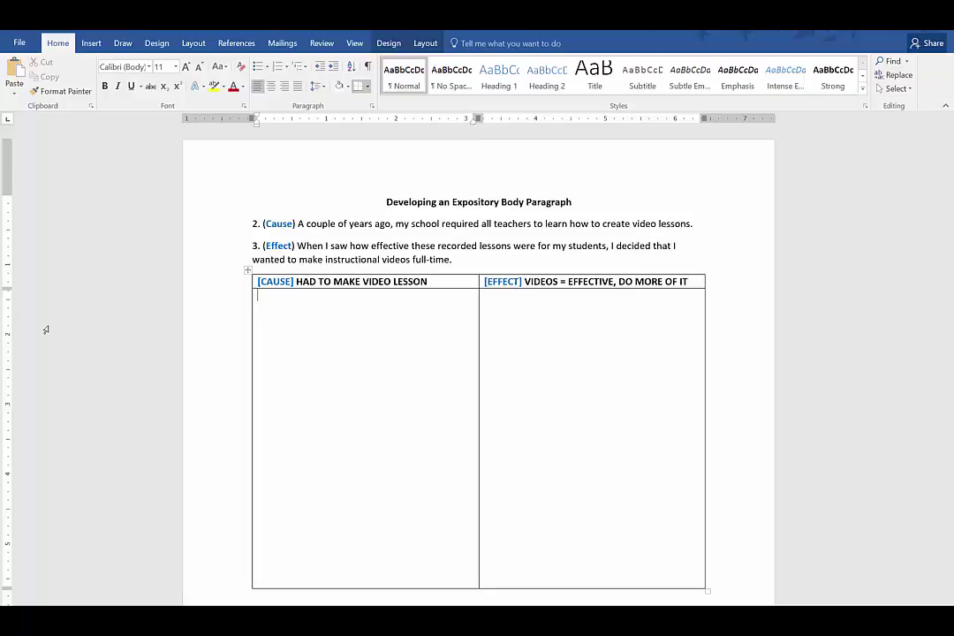
Enter cause notes 'Worked at a 1:1 school', 'Online classroom' and 'Paperless (sort of)' on separate lines
text(Worked at a 1:1 school)
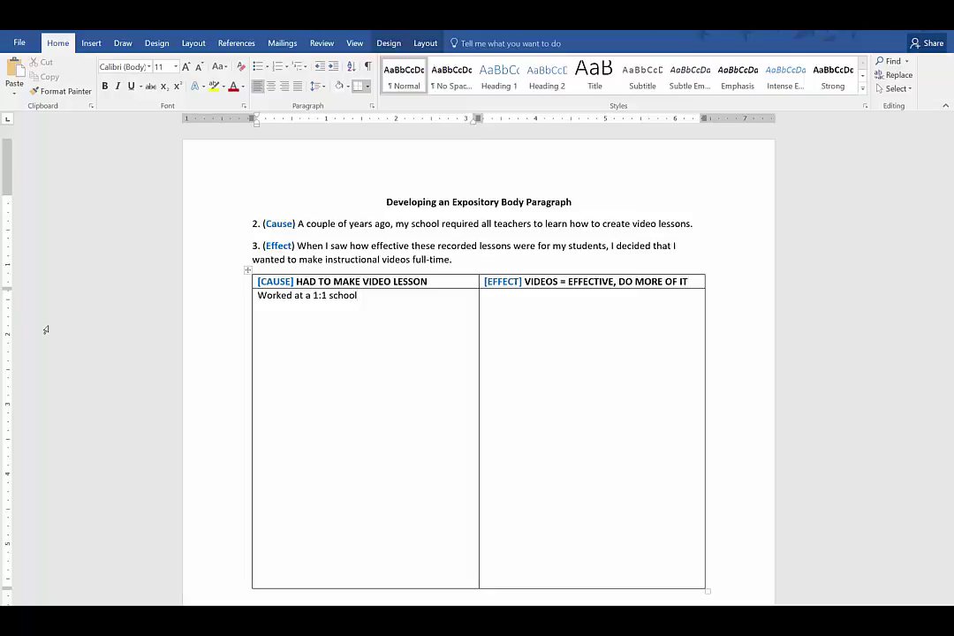
key(Return)
text(Online classroom)
key(Return)
text(Paper)
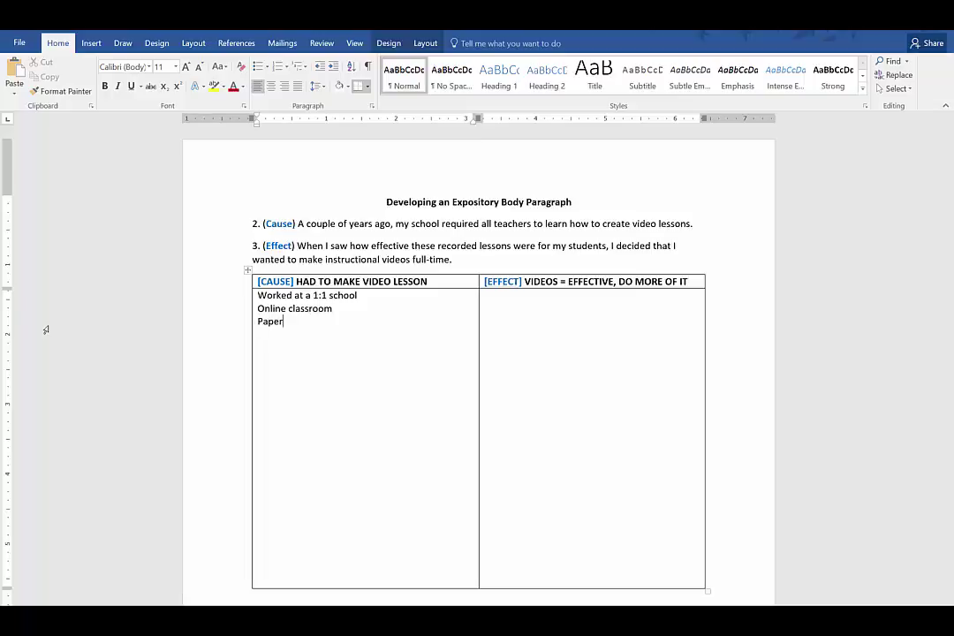
text(less (sort )
text(of))
Add cause notes 'Tech PD requirements - record/deliver video lesson' and 'Annoyed - yet another thing added to my to-do list'
text(Tech)
key(BackSpace)
key(BackSpace)
key(BackSpace)
key(BackSpace)
key(Return)
text(Tech PD requirements - record/deliver video lesson)
key(Return)
text(Annoyed -)
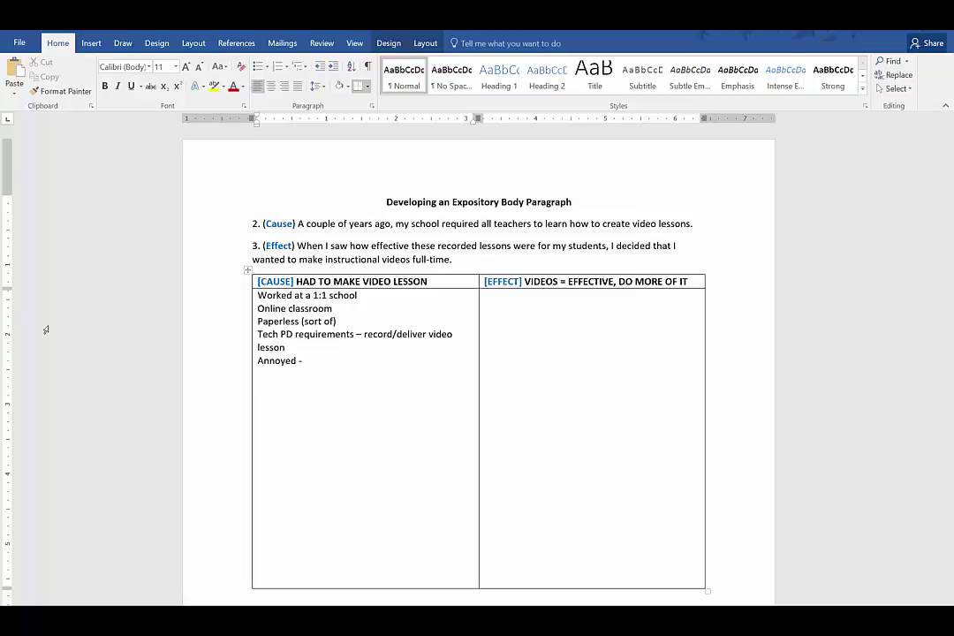
text(yet another thing added to y t)
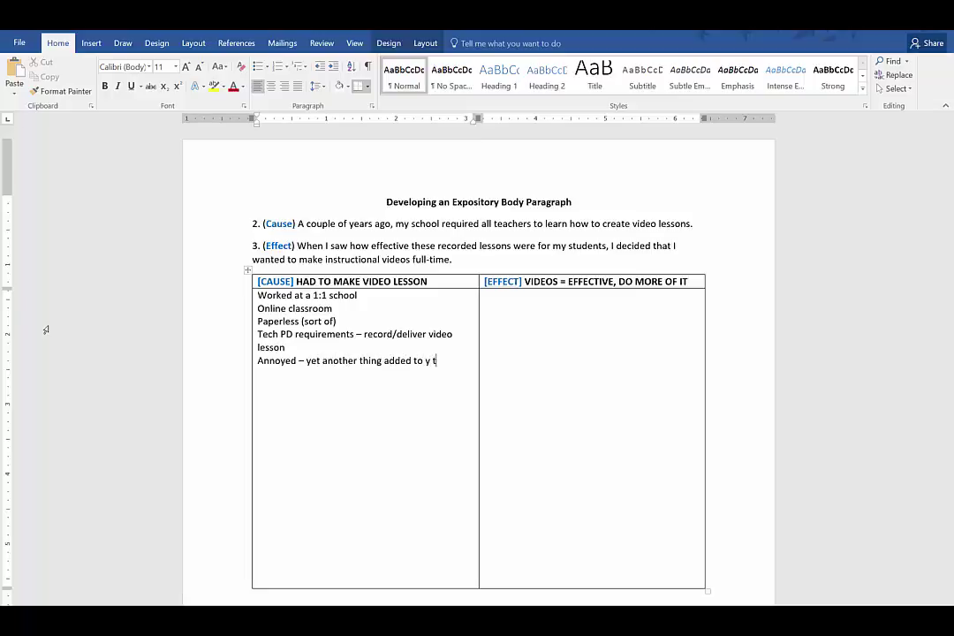
key(BackSpace)
key(BackSpace)
key(BackSpace)
text(my to-do list)
key(Return)
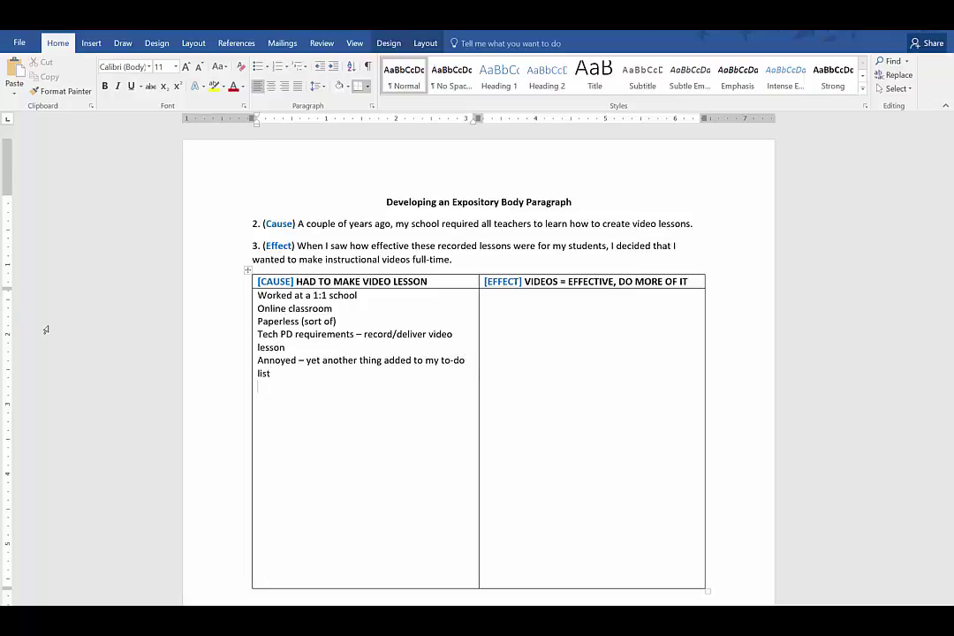
Add 'Worked with colleague' and a video note on demoing each brainstorming/drafting chunk with student pauses
text(Worked with collea)
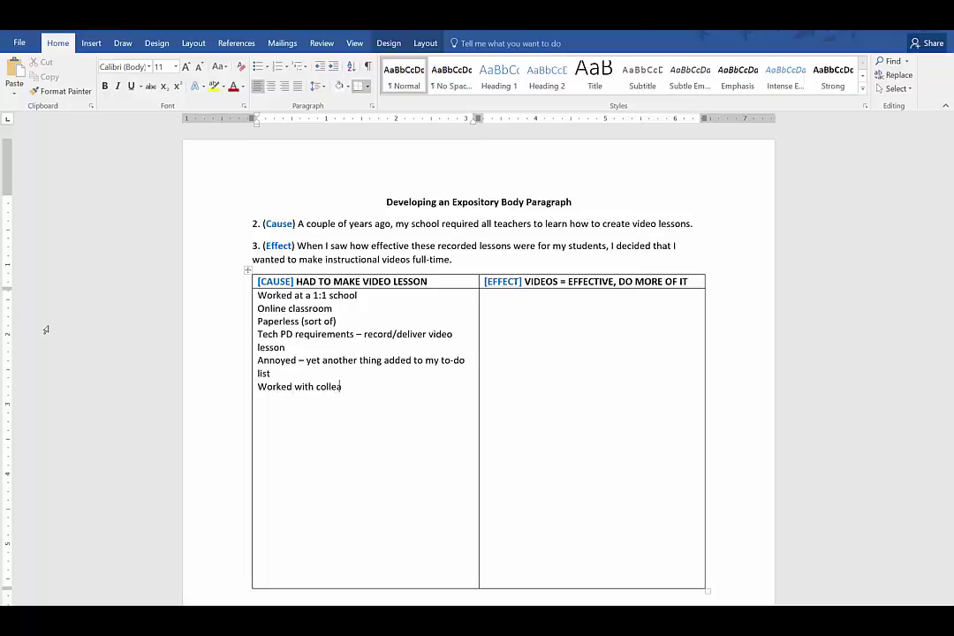
text(gue)
key(Return)
text(Video: walk through)
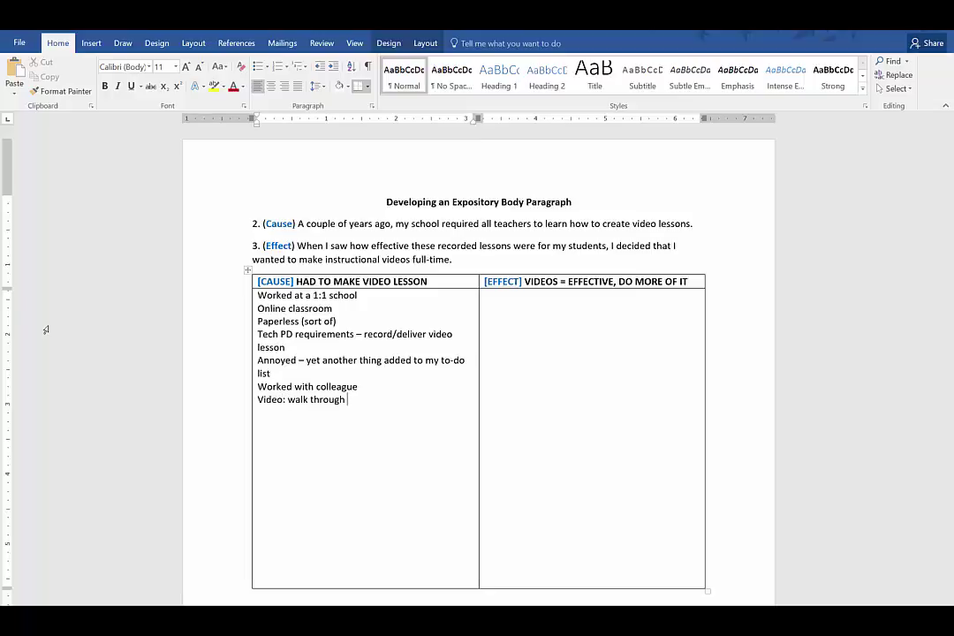
text(brainstorming/drafting process for essay)
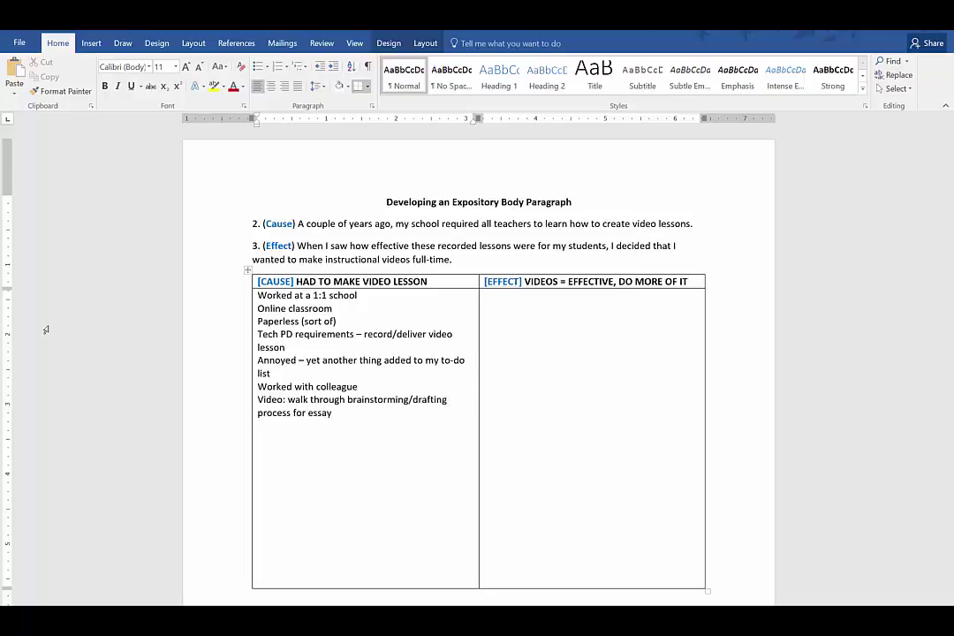
text(;)
text(demo each chunk, then prompted students to pause and do that bit themselves)
key(Return)
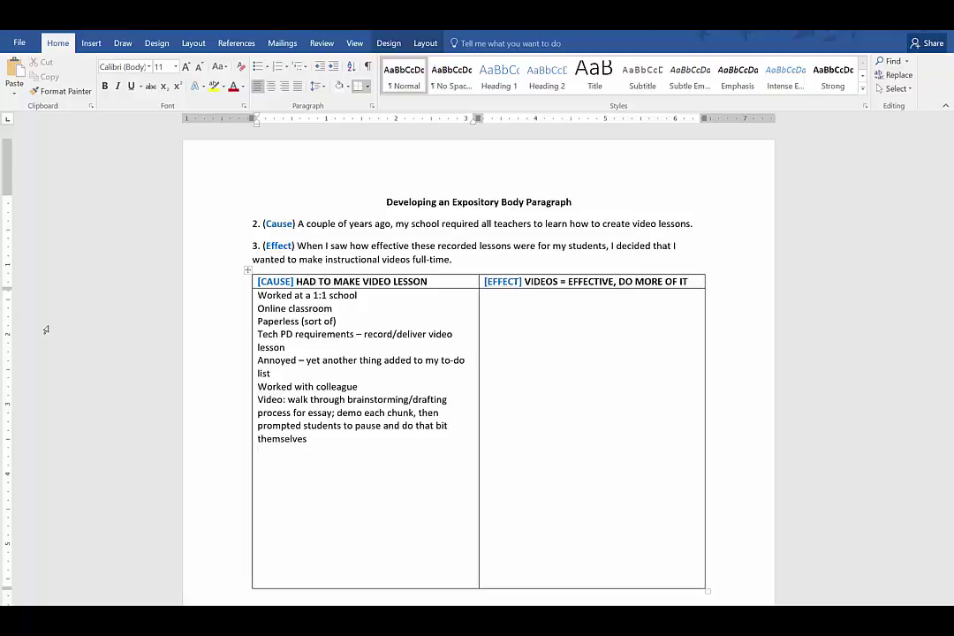
Add notes that recording was fun but an awful lot of work, correcting 'wasier' to 'easier'
text(Ended up being kind of fun, colleague was a bit silly)
key(Return)
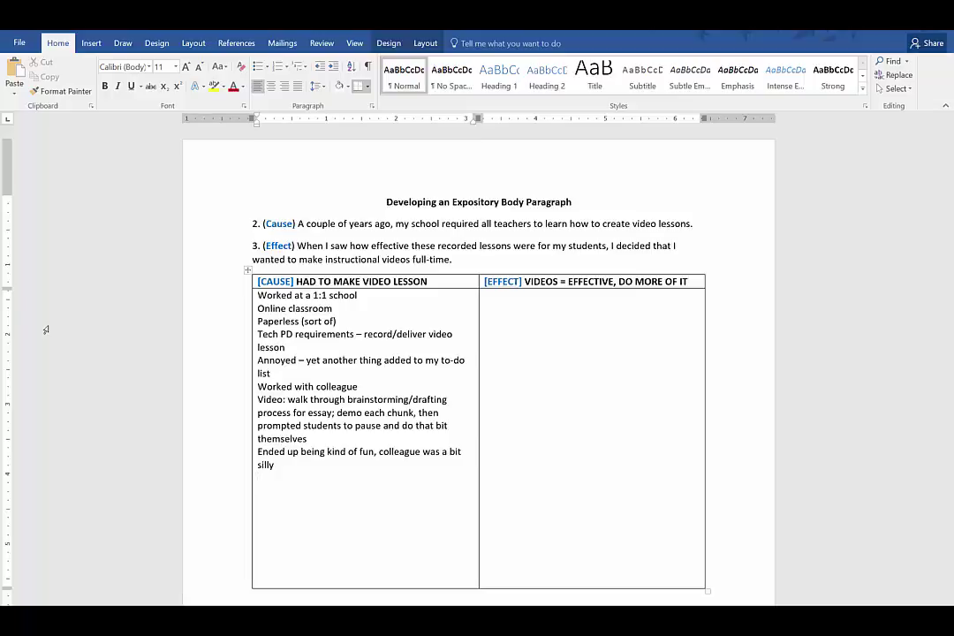
text(Liked the final product, but it still felt )
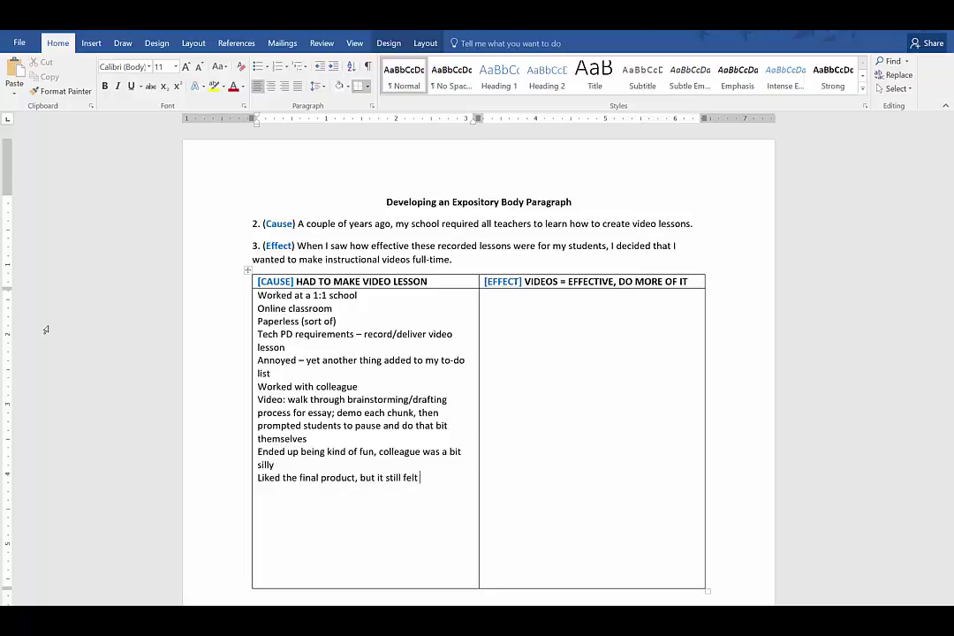
text(like an awful lot of work when it was )
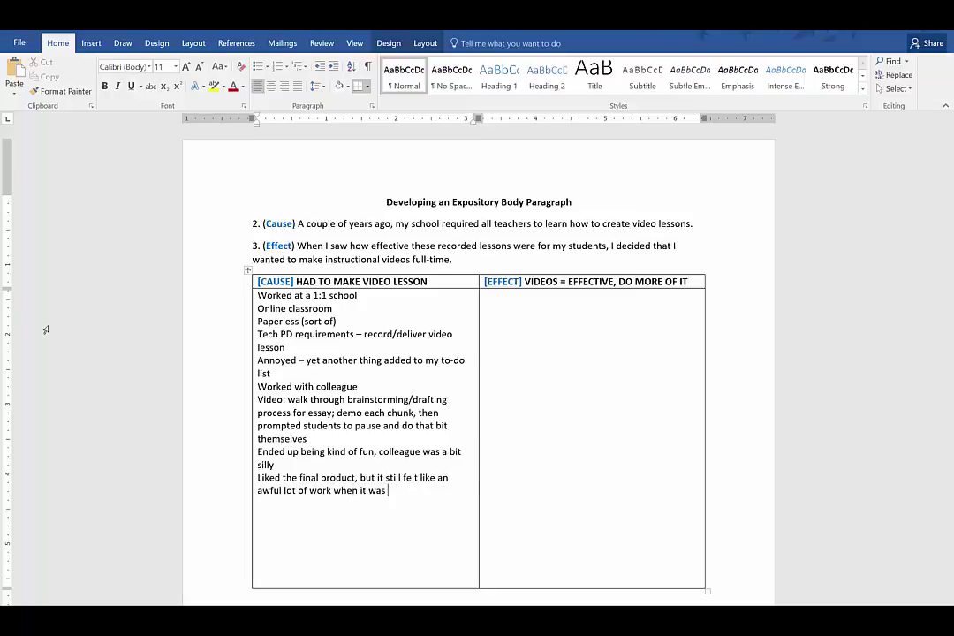
text(much wasier to do it )
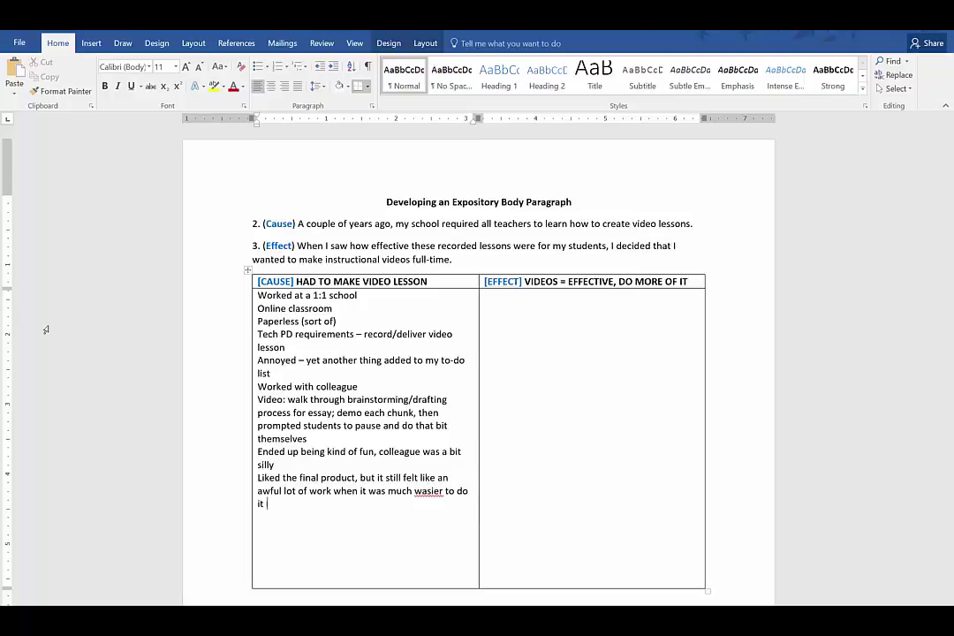
text(in real time during class)
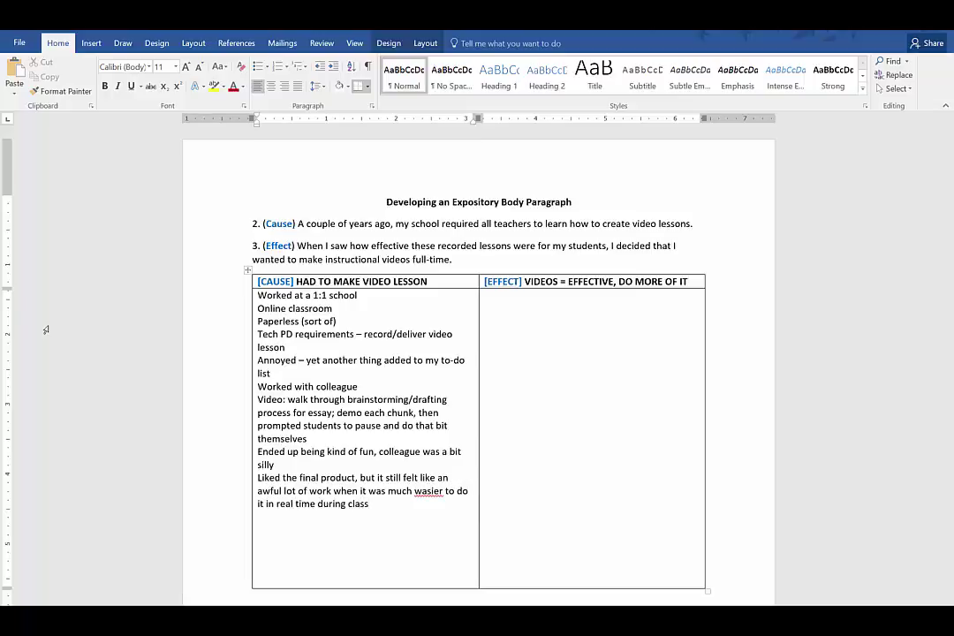
key(Right)
key(Right)
key(BackSpace)
text(e)
In the EFFECT cell, note 'Surprised: students put earbuds in and totally concentrated' and begin the rewatching line
click(595, 317)
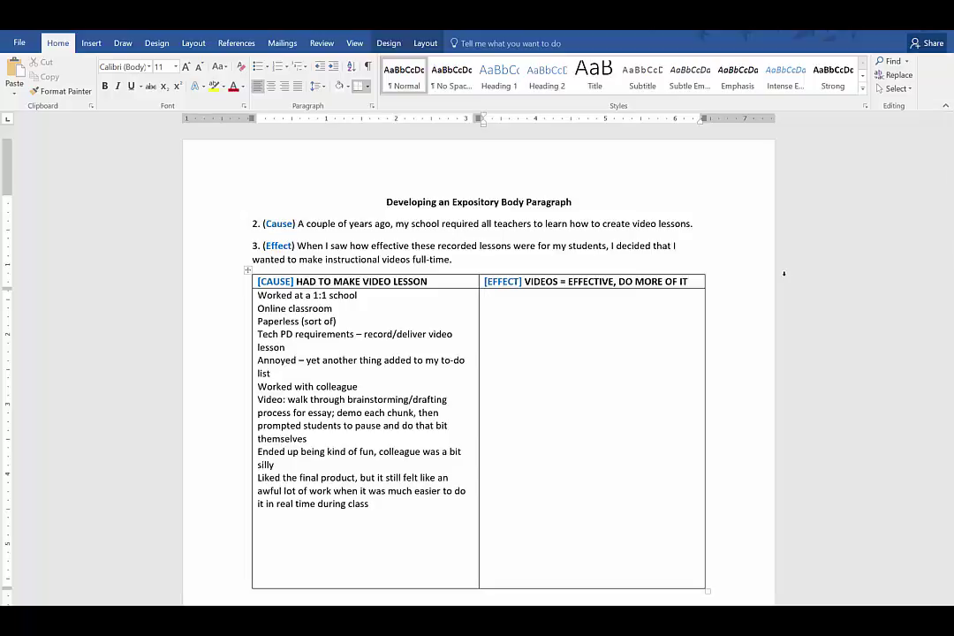
click(484, 295)
text(Surprised:)
text(students pu)
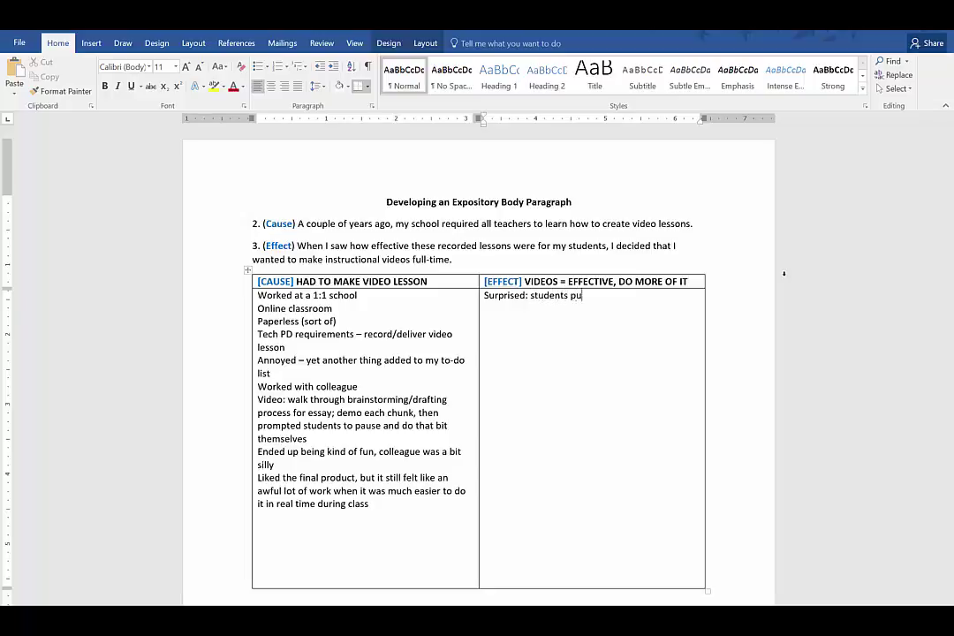
text(t earbuds in and totally concentrated)
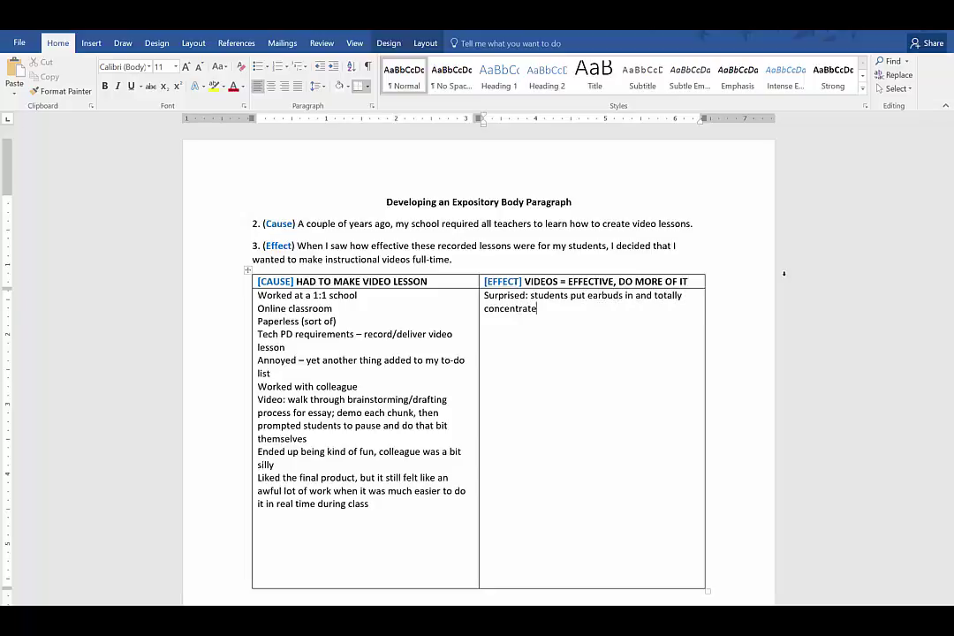
key(Return)
text(We saw lots of pausing and )
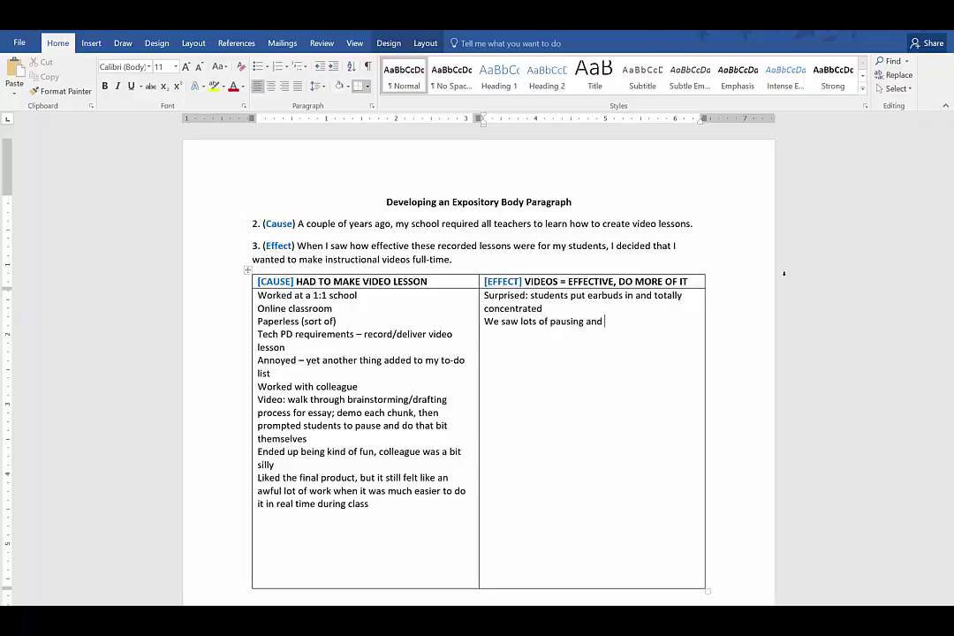
text(writing and even going back to)
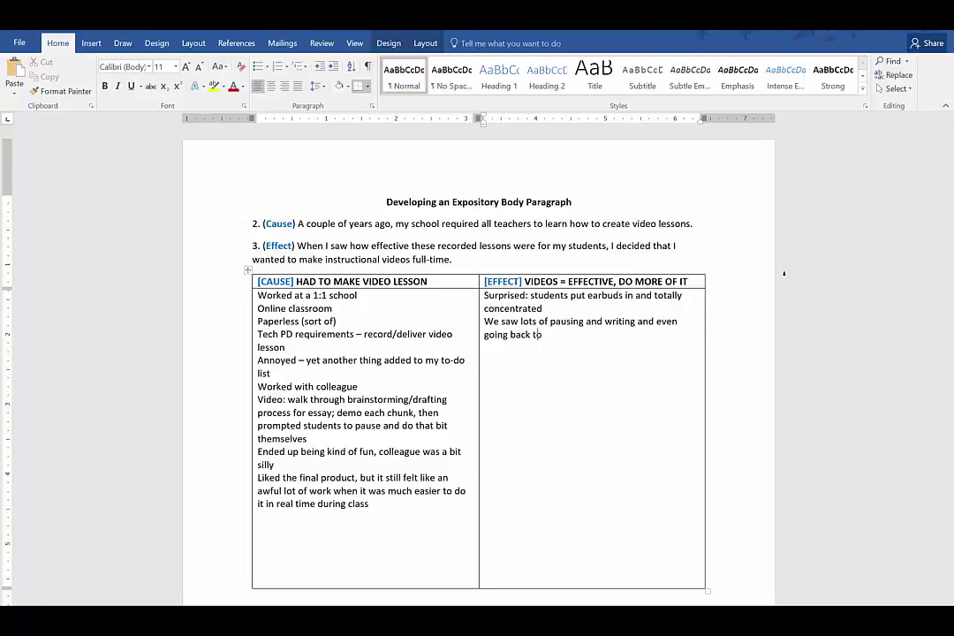
text( rewatch parts of the demonstration)
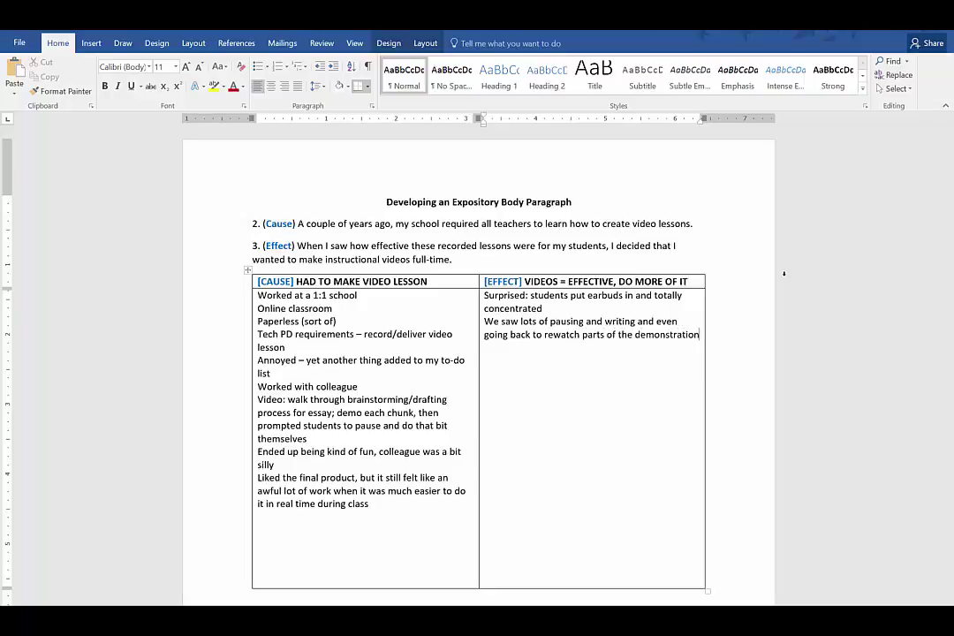
Add 'Miffed: didn't get this kind of focused attention with live lesson' and 'But at least it was still me ;)'
key(Return)
text(Miffed: didn't get this kindo f focus)
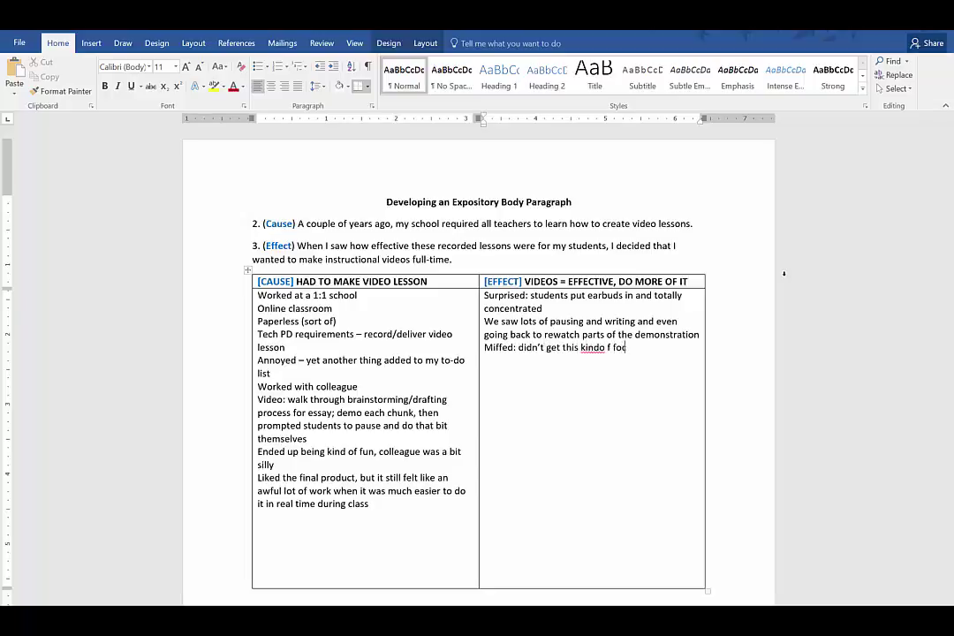
key(BackSpace)
key(BackSpace)
key(BackSpace)
key(BackSpace)
key(BackSpace)
key(BackSpace)
key(BackSpace)
key(BackSpace)
key(Left)
key(Right)
text(f focused attention with)
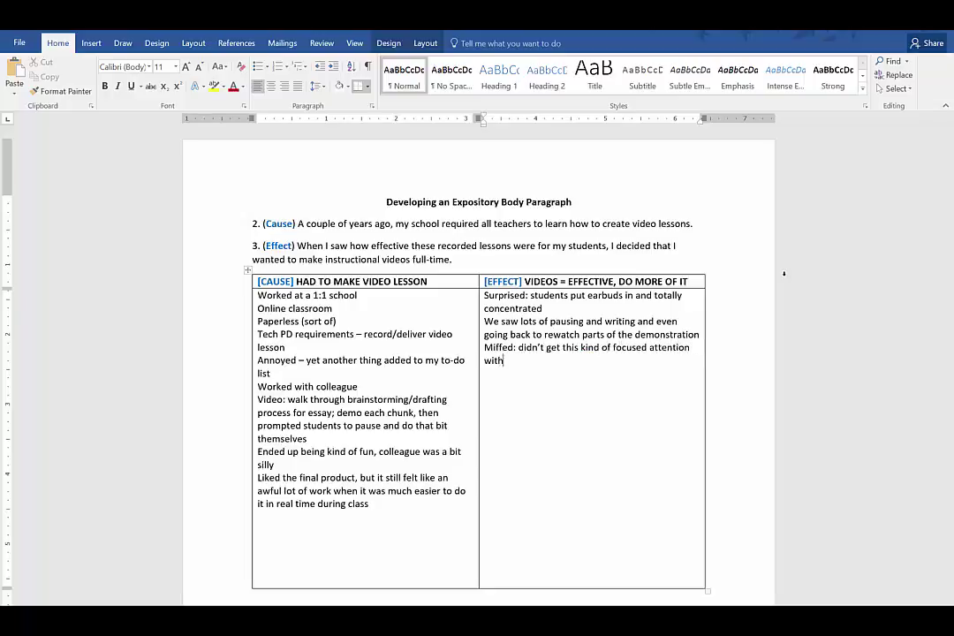
text( live lesson)
key(Return)
text(But at least it)
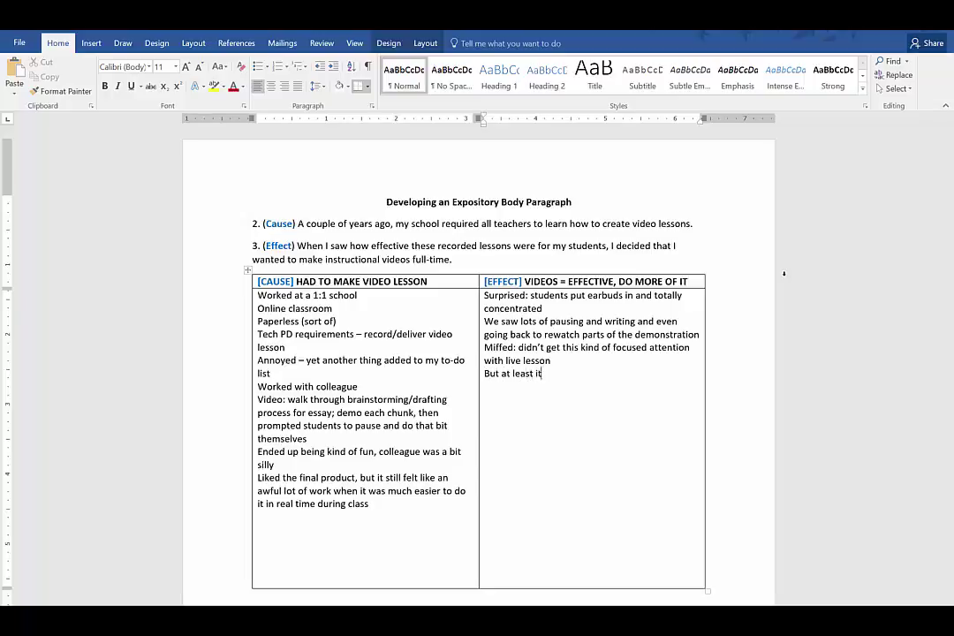
text( was still me ;))
Add 'Step back from ego: this type of delivery seems to engage their interest more' and start 'Students -> own pace, rewatch'
text(Step)
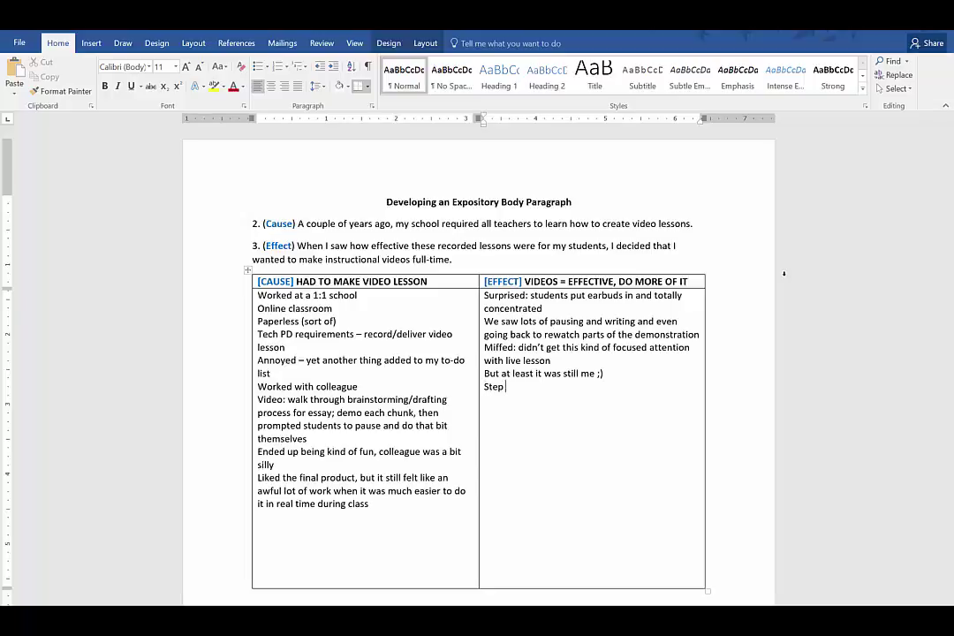
text( back from ego: this type c)
text(f deliver)
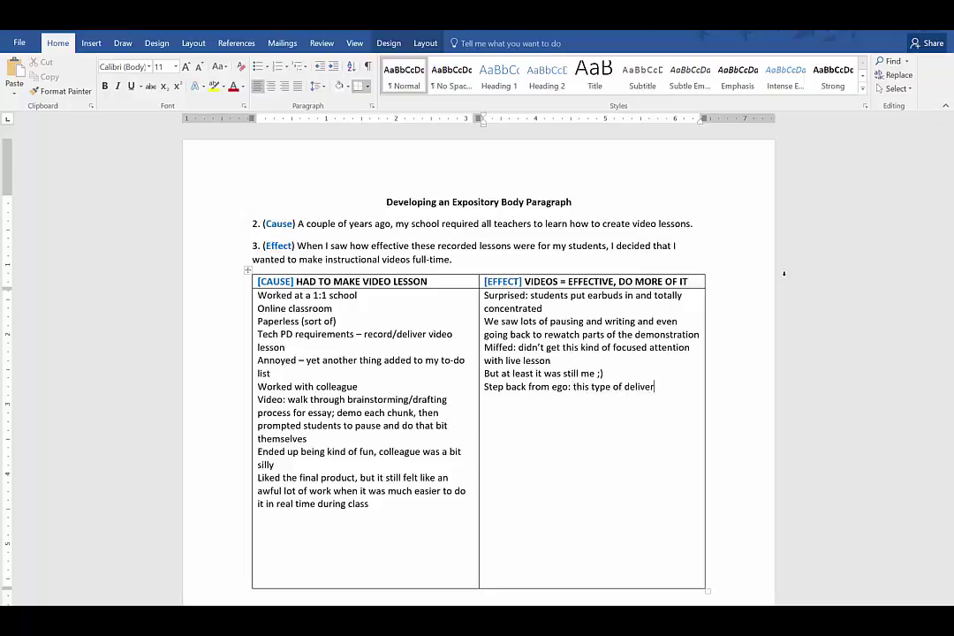
text(y seems to engage)
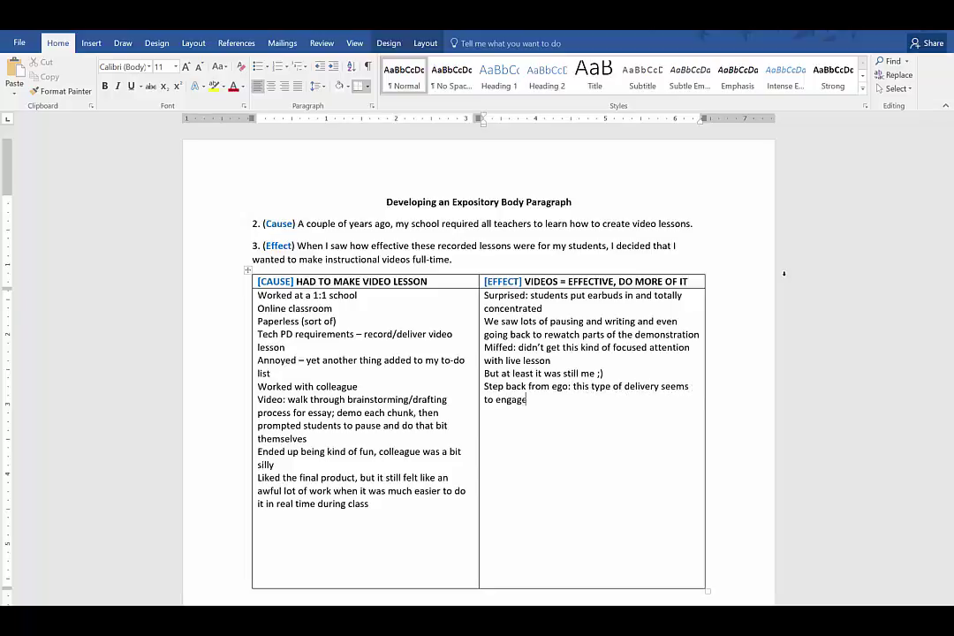
text( their interest more)
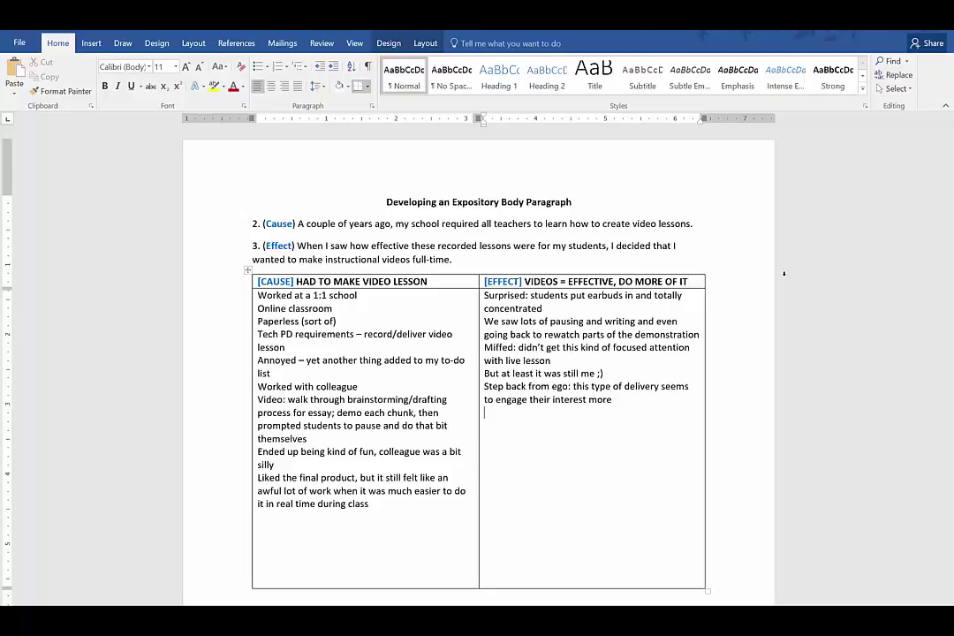
text(Students -> own pace, rewatch, fewer distractions)
End the own-pace note with 'fewer distractions' and add the absentees-get-same-exact-lesson note
key(Return)
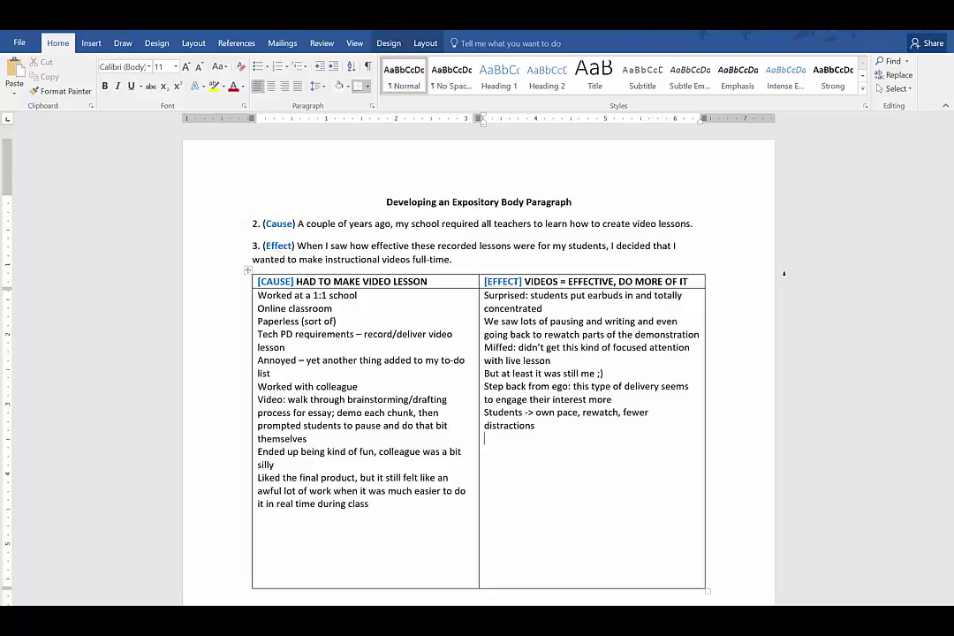
text(Absentees get same exact lesson)
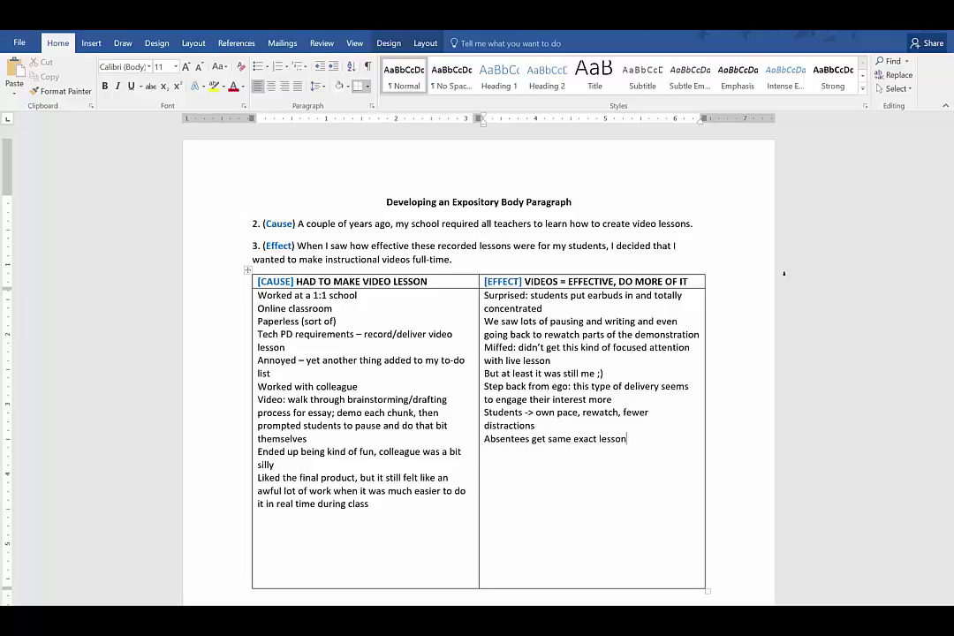
text(, not a much-abridged versi)
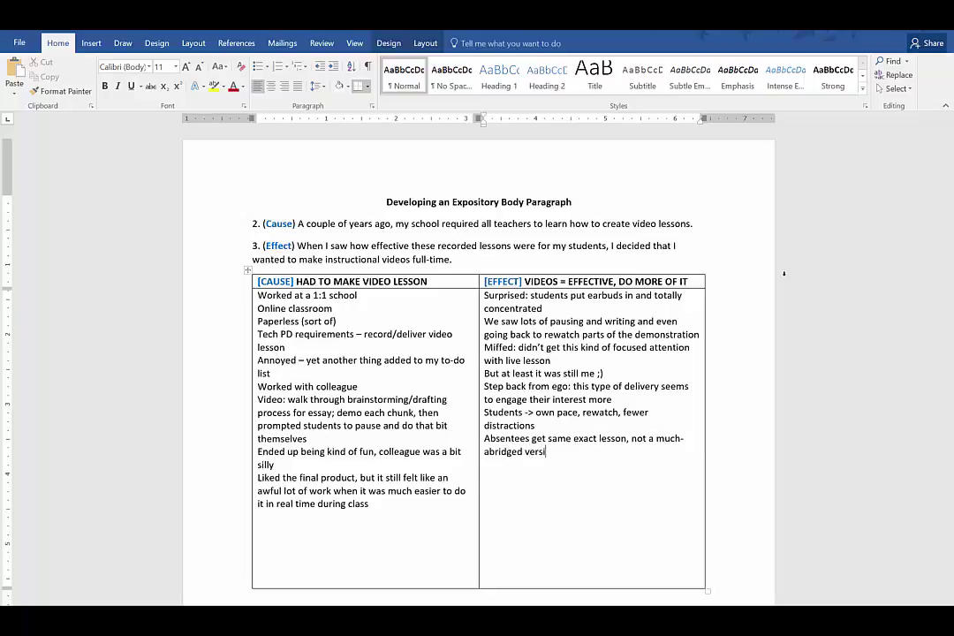
text(on in one minute before class or con)
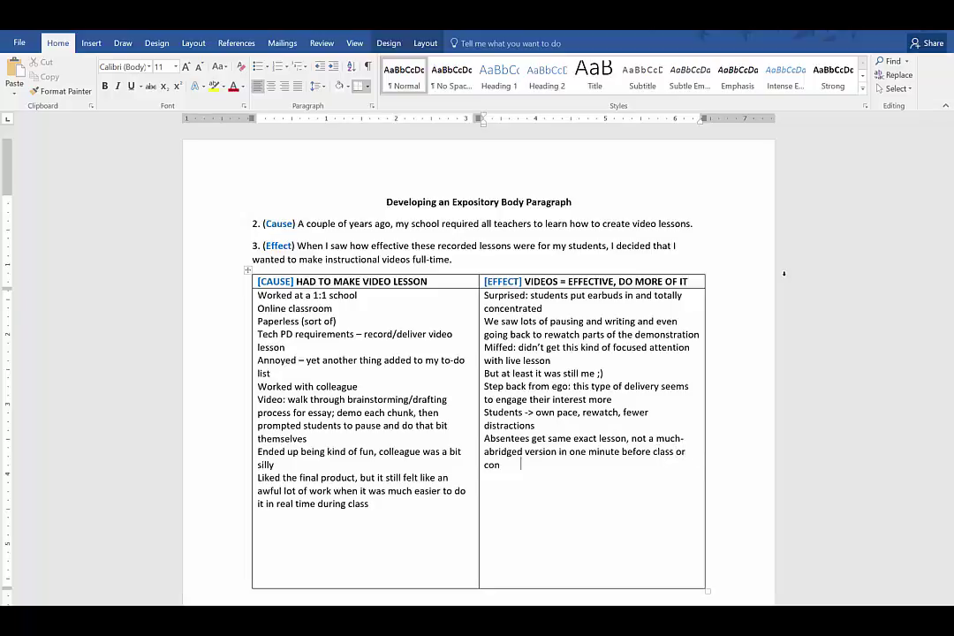
text(fused version from fellow clas)
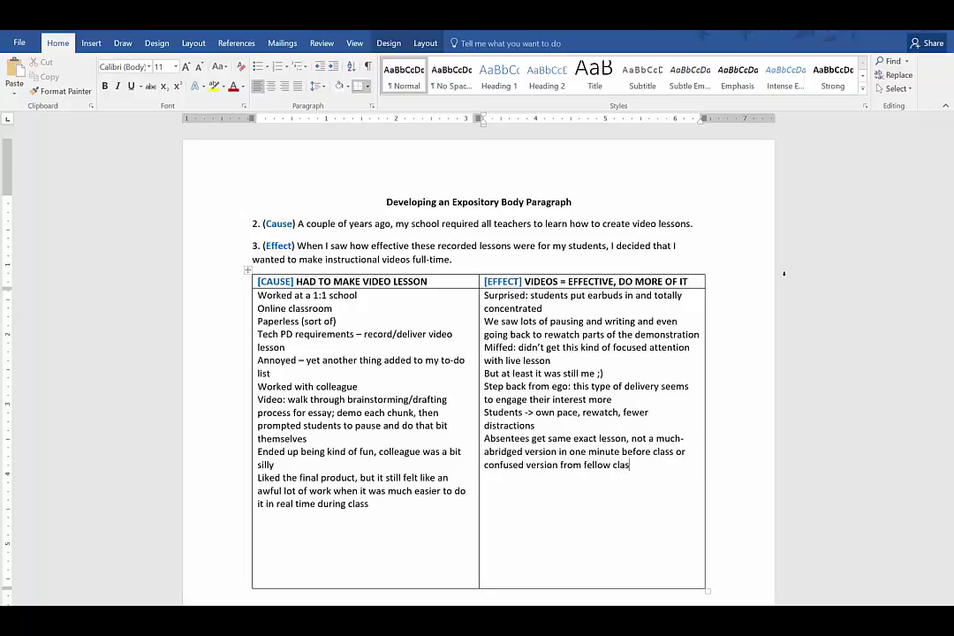
text(smate (tutoring attendance rare))
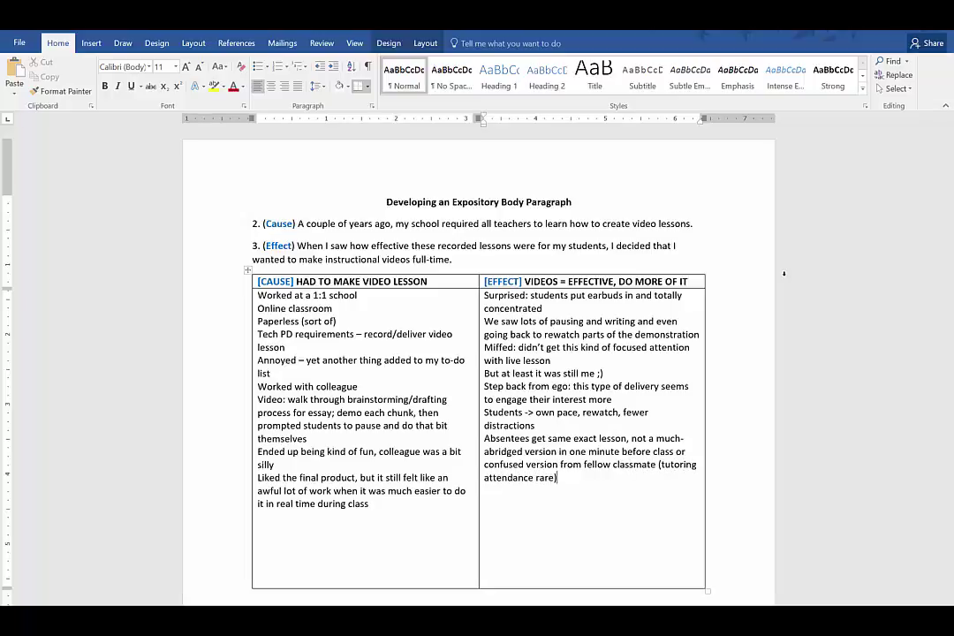
key(Return)
Add 'Essays were better than the last one, better thought-out, more details, more time spent on them'
text(Essays were better than the last or)
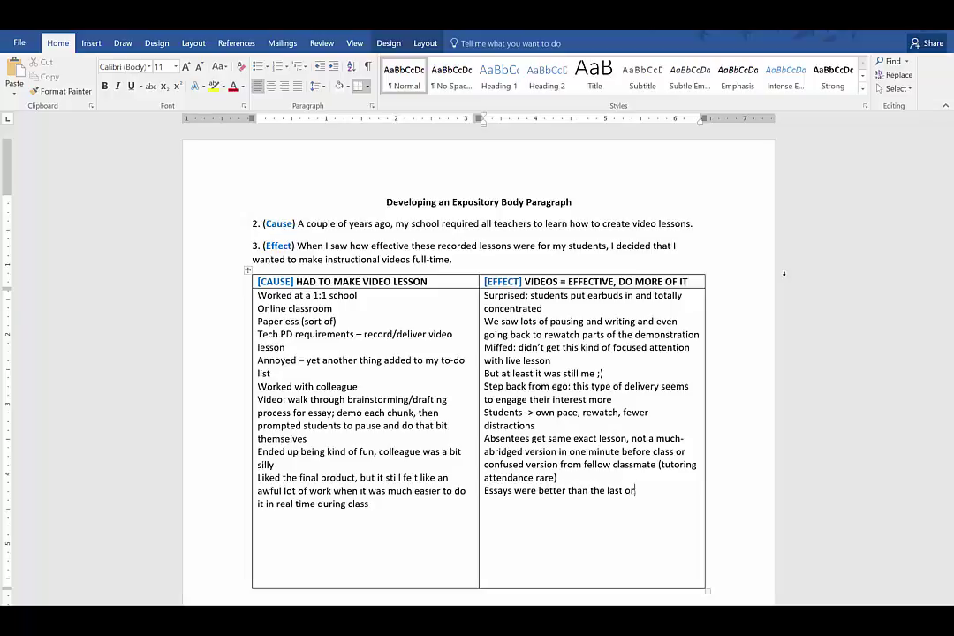
key(BackSpace)
text(ne, better thought0)
key(BackSpace)
text(-out, bet)
key(BackSpace)
key(BackSpace)
key(BackSpace)
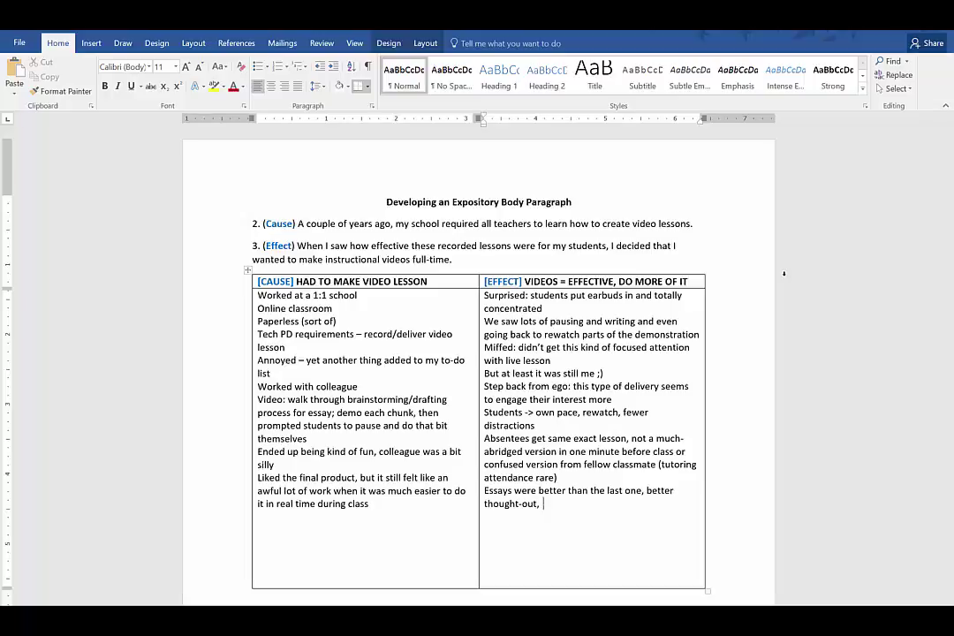
text(more details, more time spent on them)
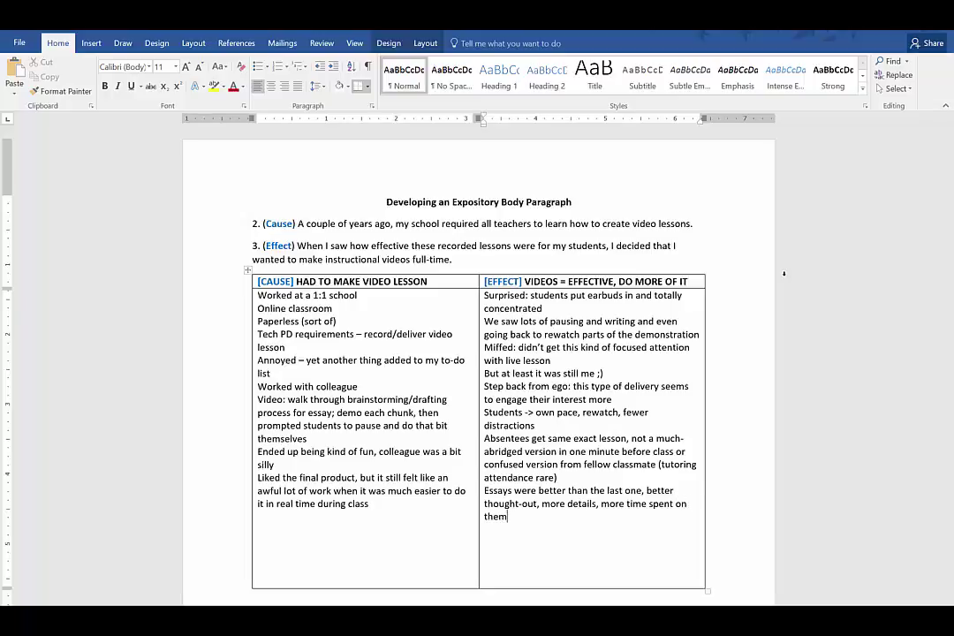
key(Return)
Start the note about Khan Academy's popularity and how something similar for ELA might help
text(Thought a lot abou)
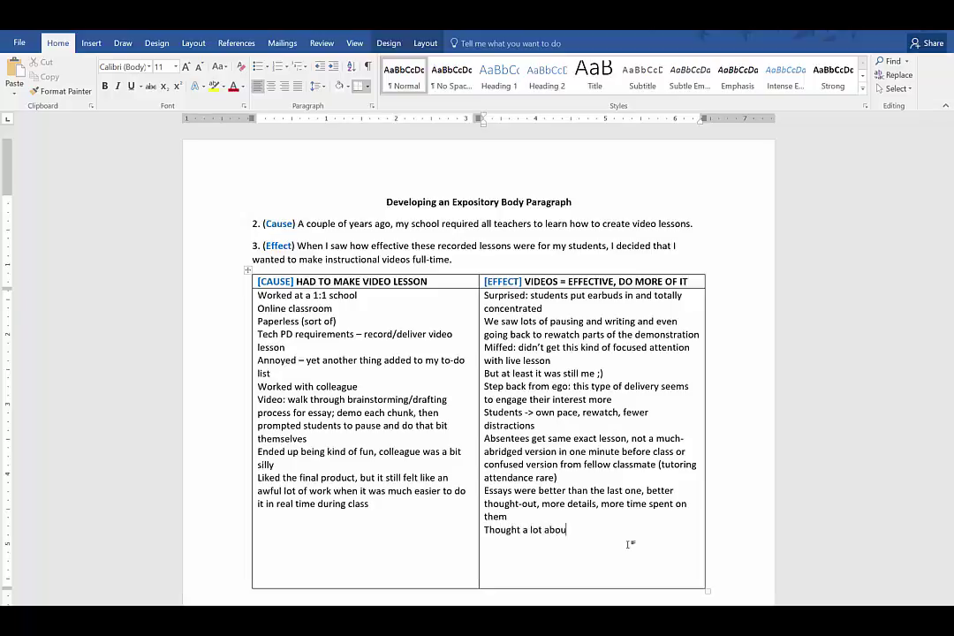
text(t Khan Academy's popularity and how something simi)
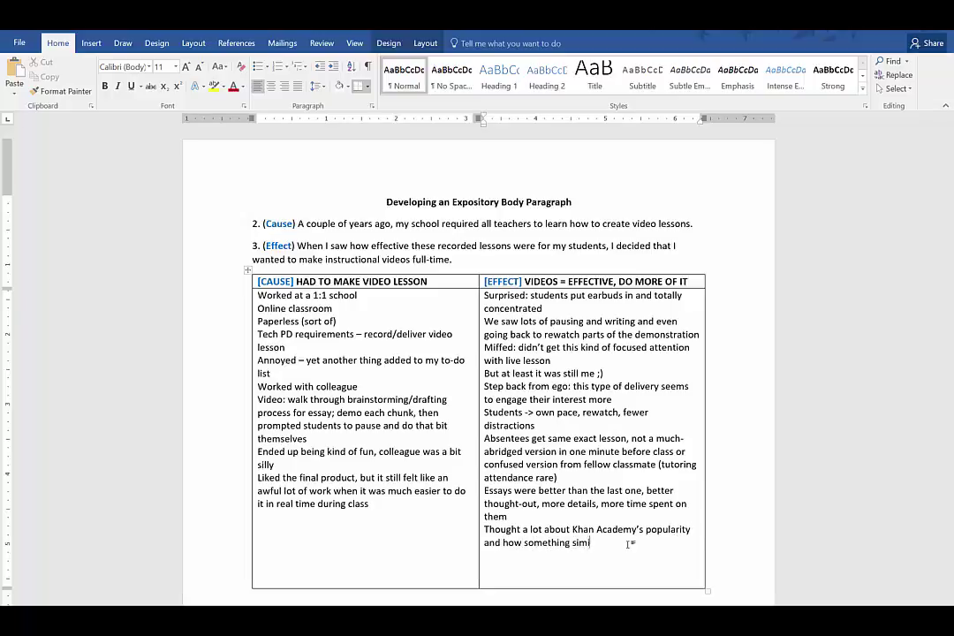
text(lar for ELA might be helpful)
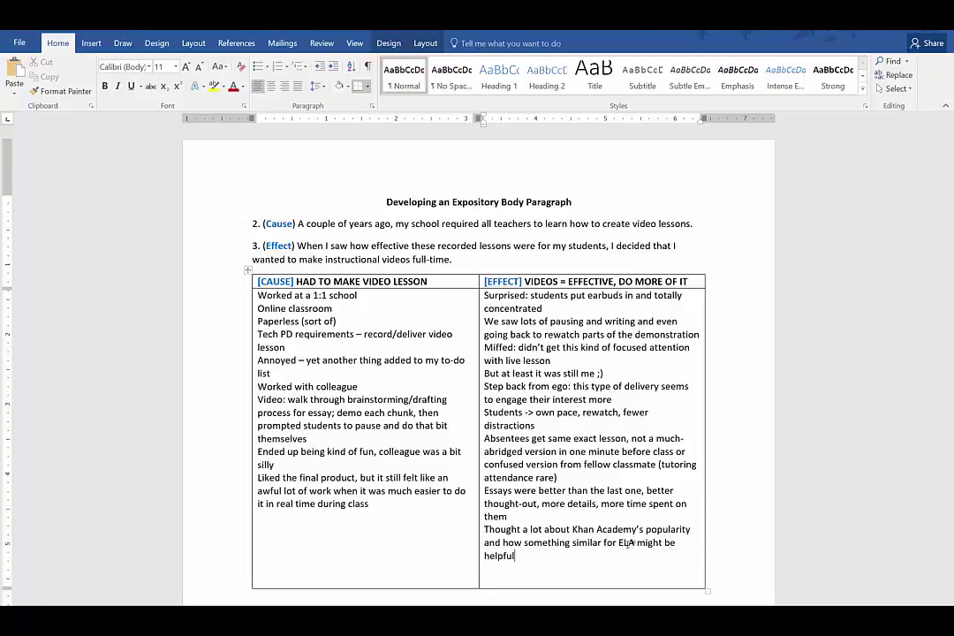
text(; talked it over with husband f)
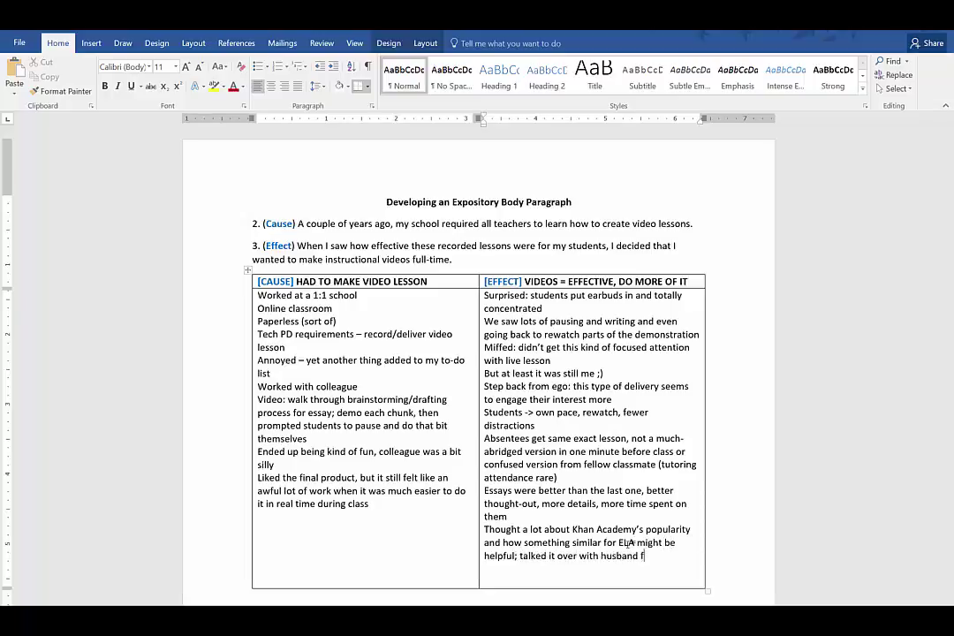
text(or a few mont)
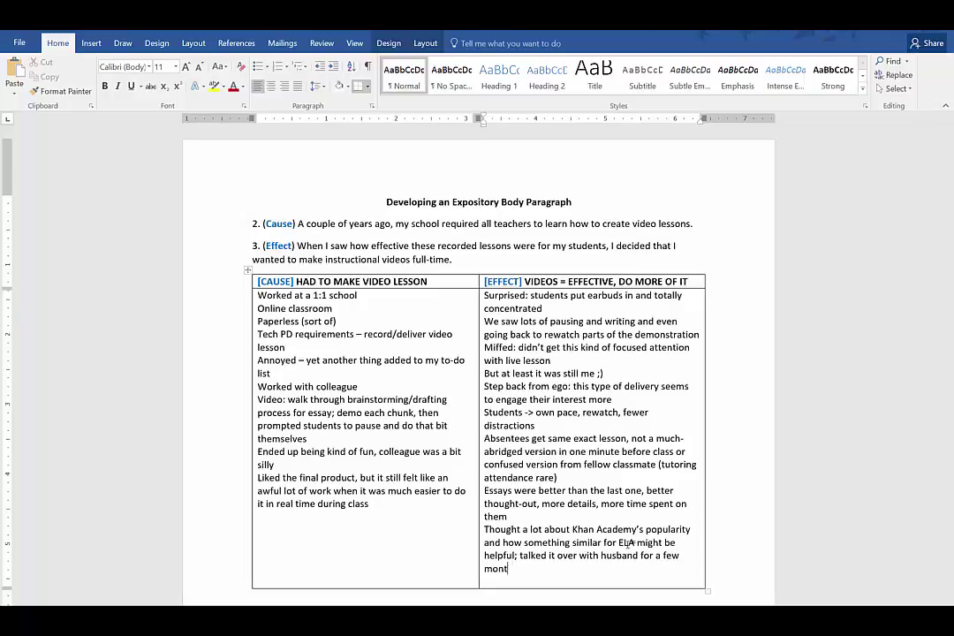
text(hs, decided to leave classroo)
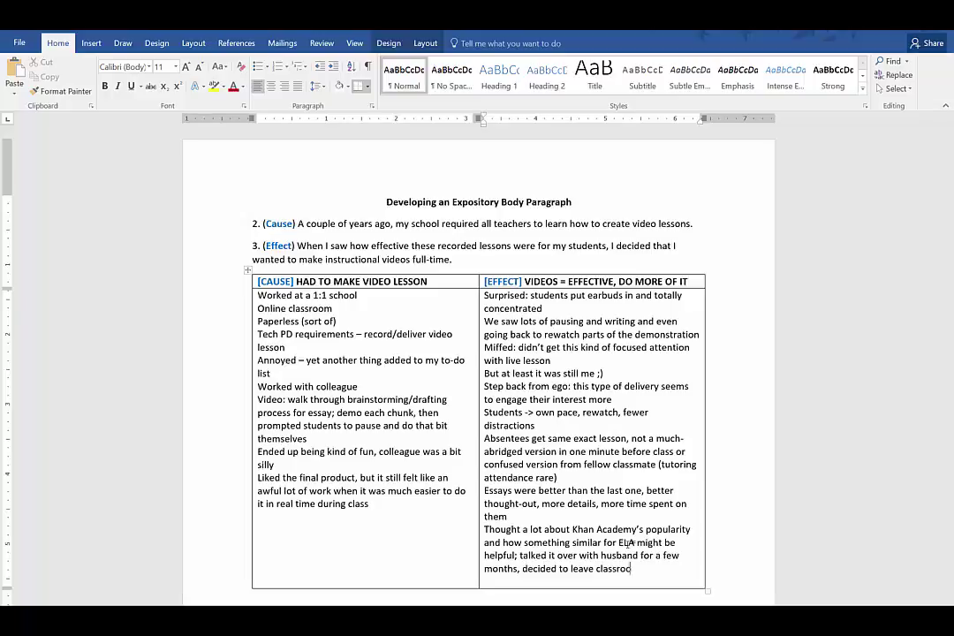
text(m, start ELA Academy)
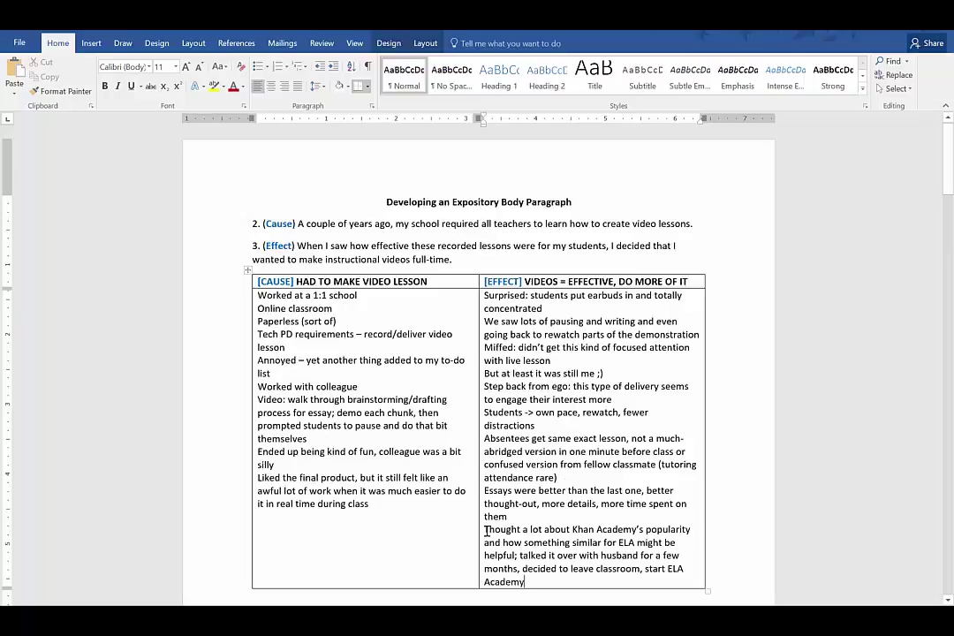
Place the insertion point before 'Thought' in the EFFECT cell after completing the Khan Academy note
click(409, 449)
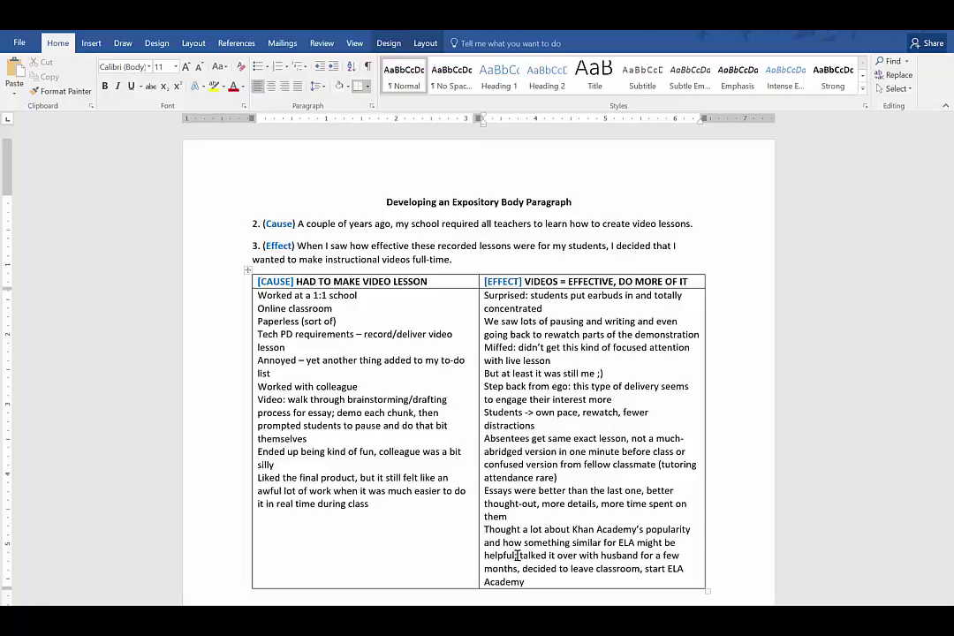
Add a bold '(Separate paragraph)' label at the start of the Khan Academy note
key(ctrl+b)
text((Sepaa)
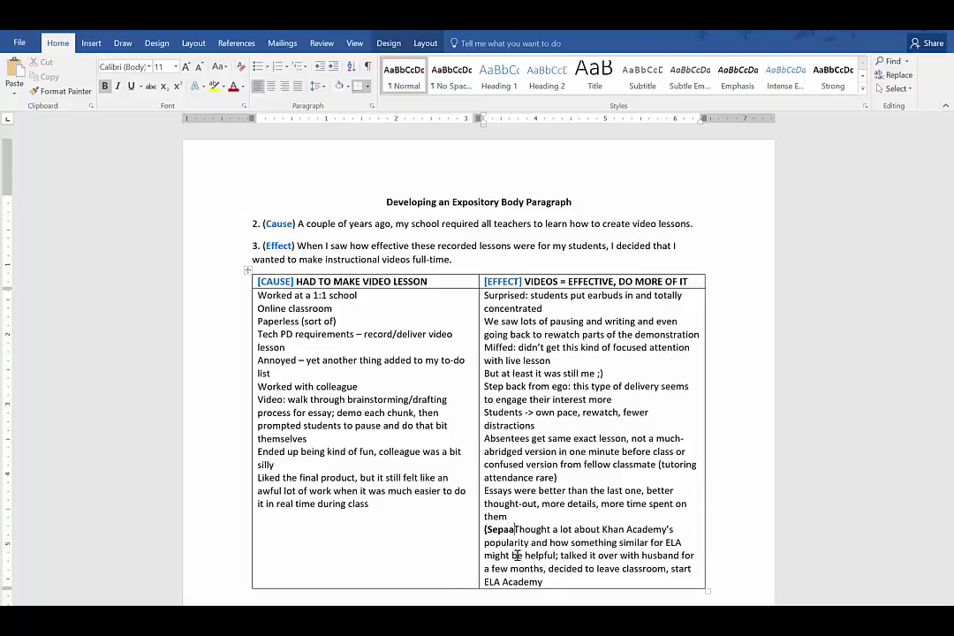
key(BackSpace)
text(rate paragraph)
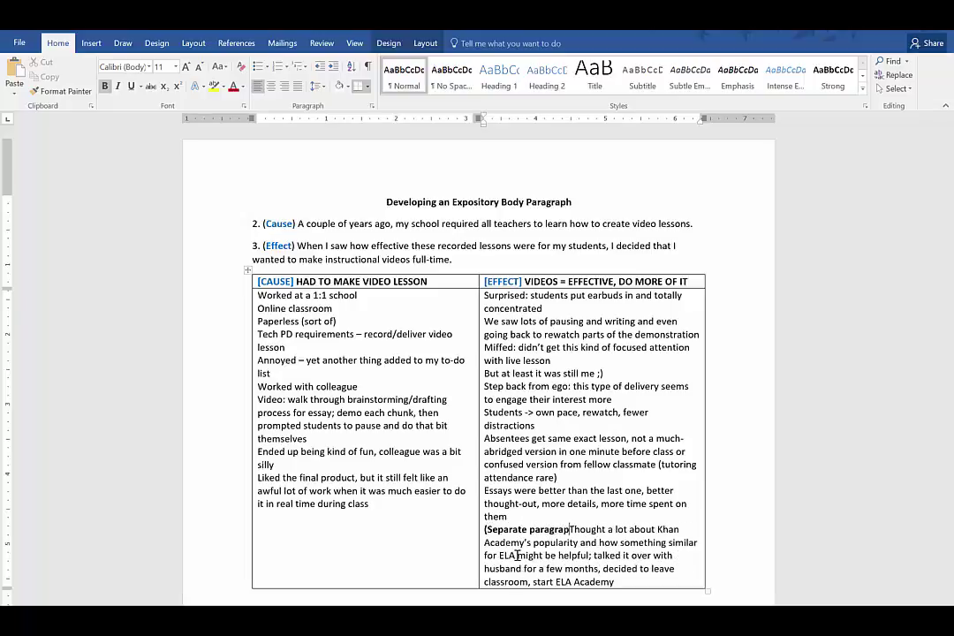
text())
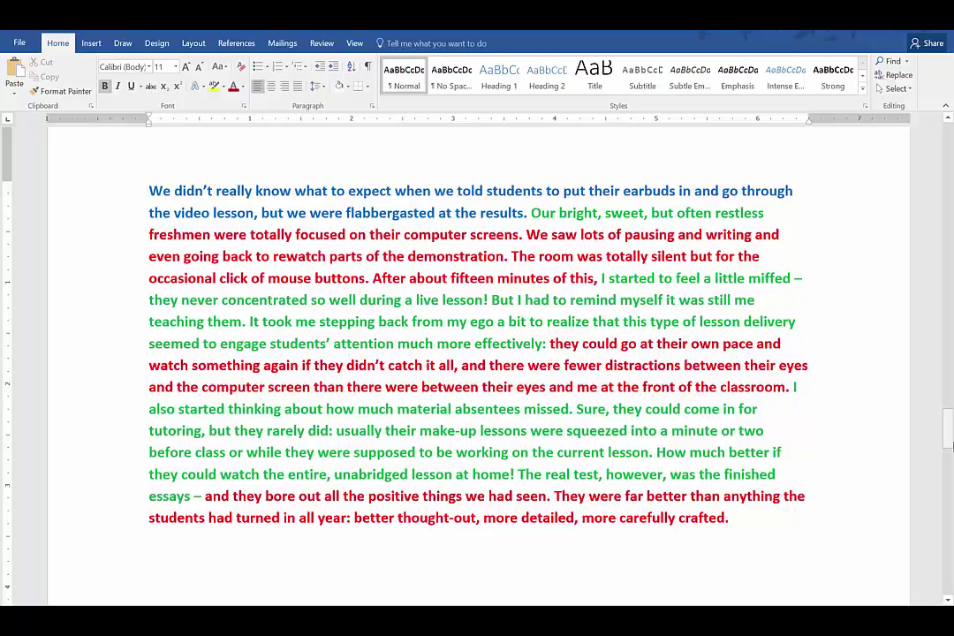
Scroll down to the five-column INTRO, CAUSE, EFFECT, IDEA, CONCLUSION table
drag(950, 446, 948, 508)
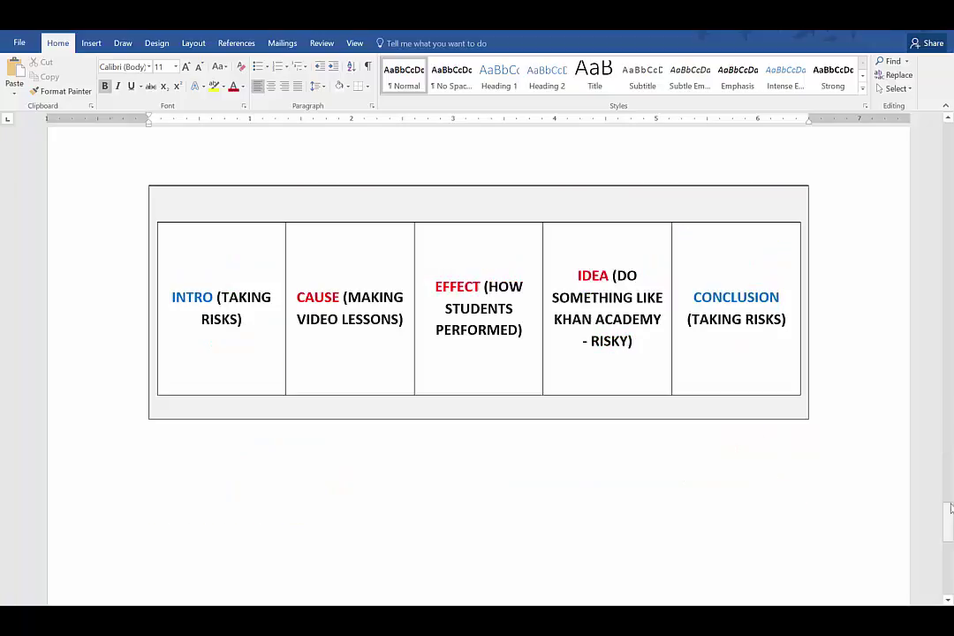